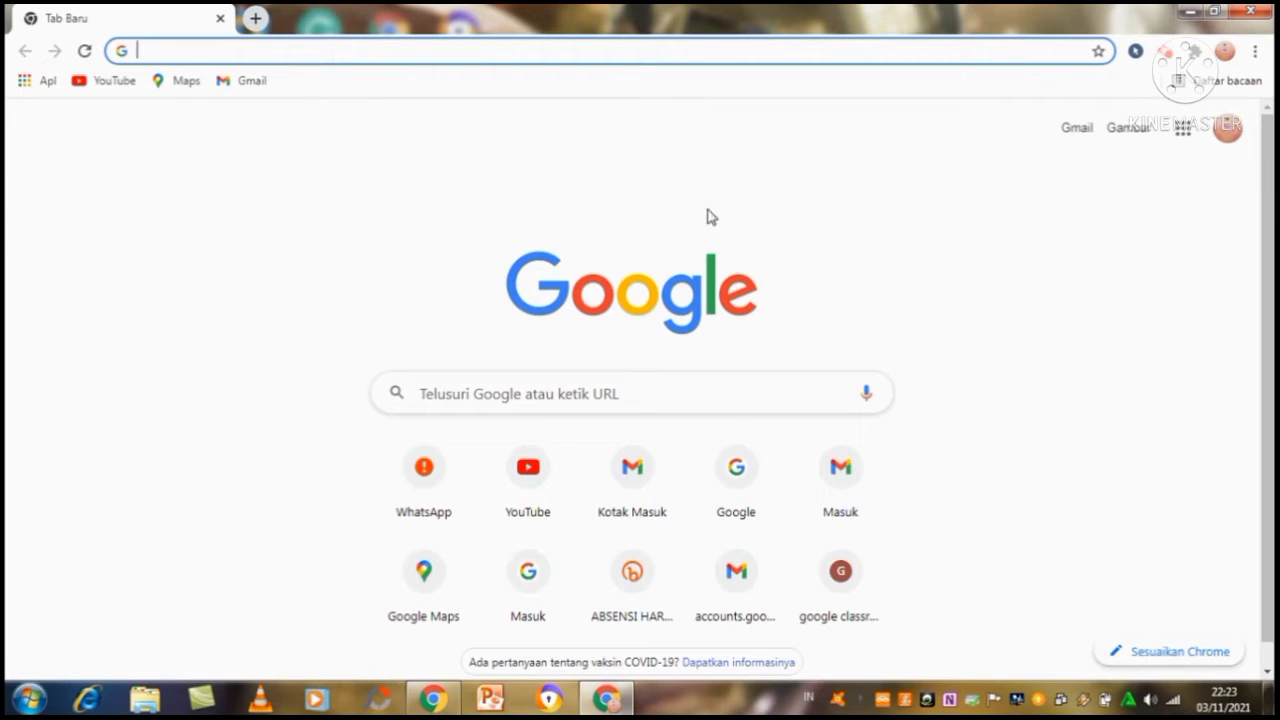
Open the Google Earth web app from Google's collection of apps.
{"action": "left_click", "coordinate": [1183, 128]}
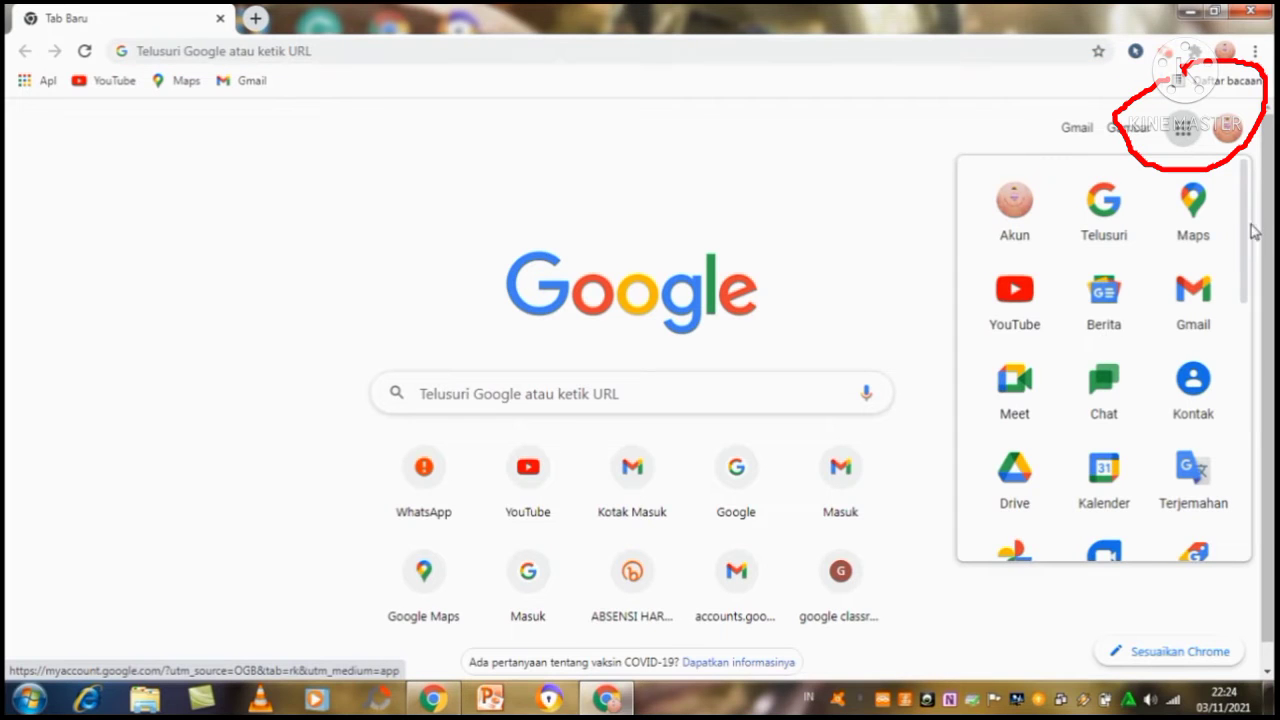
{"action": "left_click_drag", "start_coordinate": [1246, 231], "coordinate": [1247, 420]}
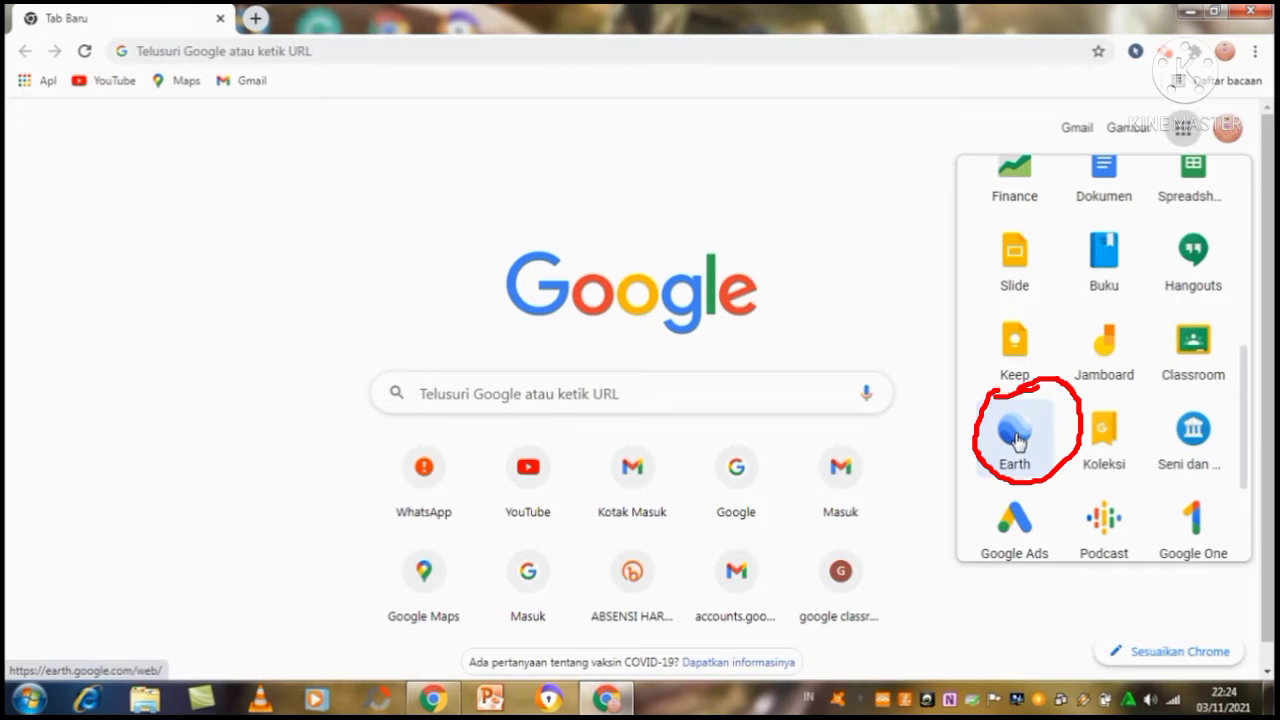
{"action": "left_click", "coordinate": [1016, 441]}
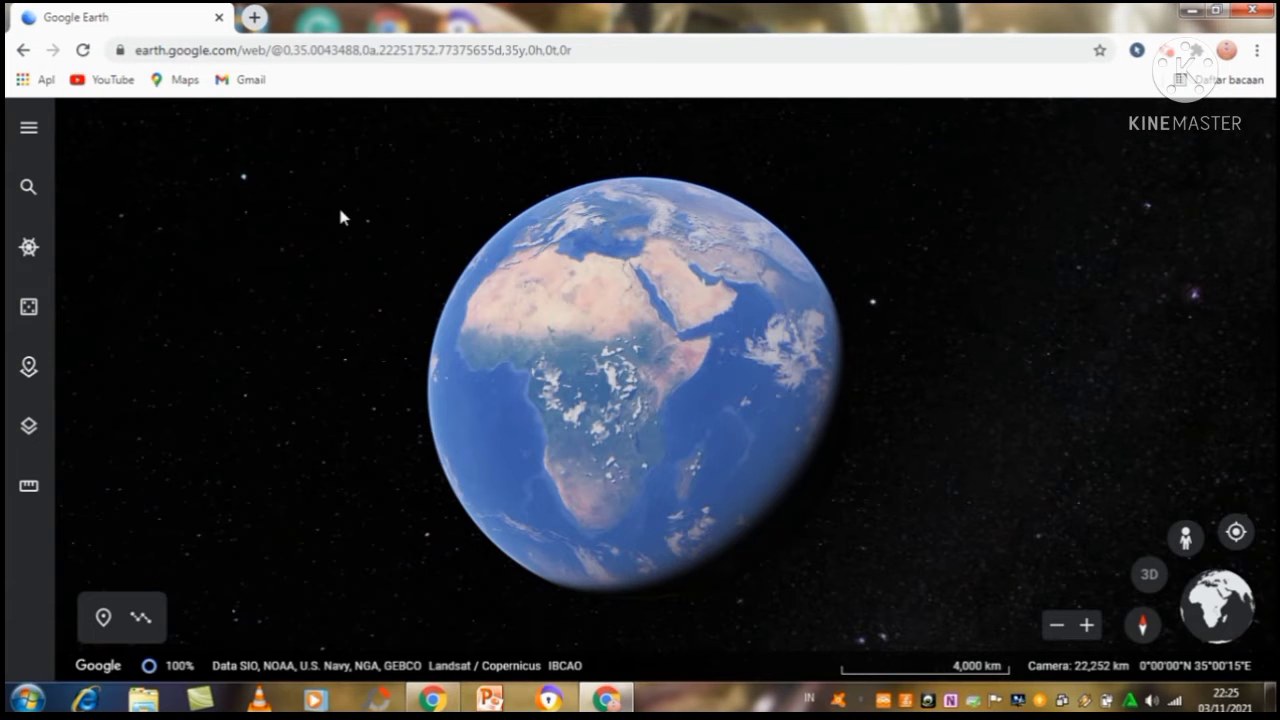
Search for "mount" and fly to the suggested place Rinjani Mountain, Sembalun Lawang.
{"action": "left_click", "coordinate": [29, 190]}
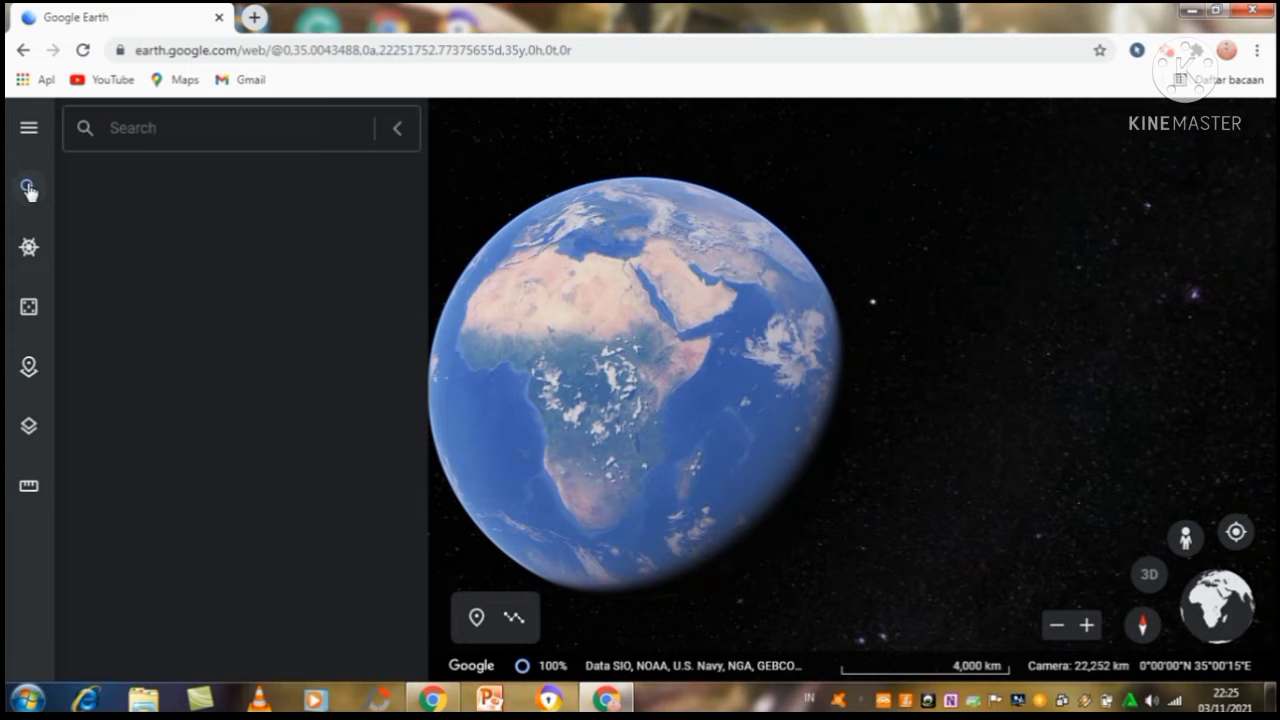
{"action": "left_click", "coordinate": [145, 130]}
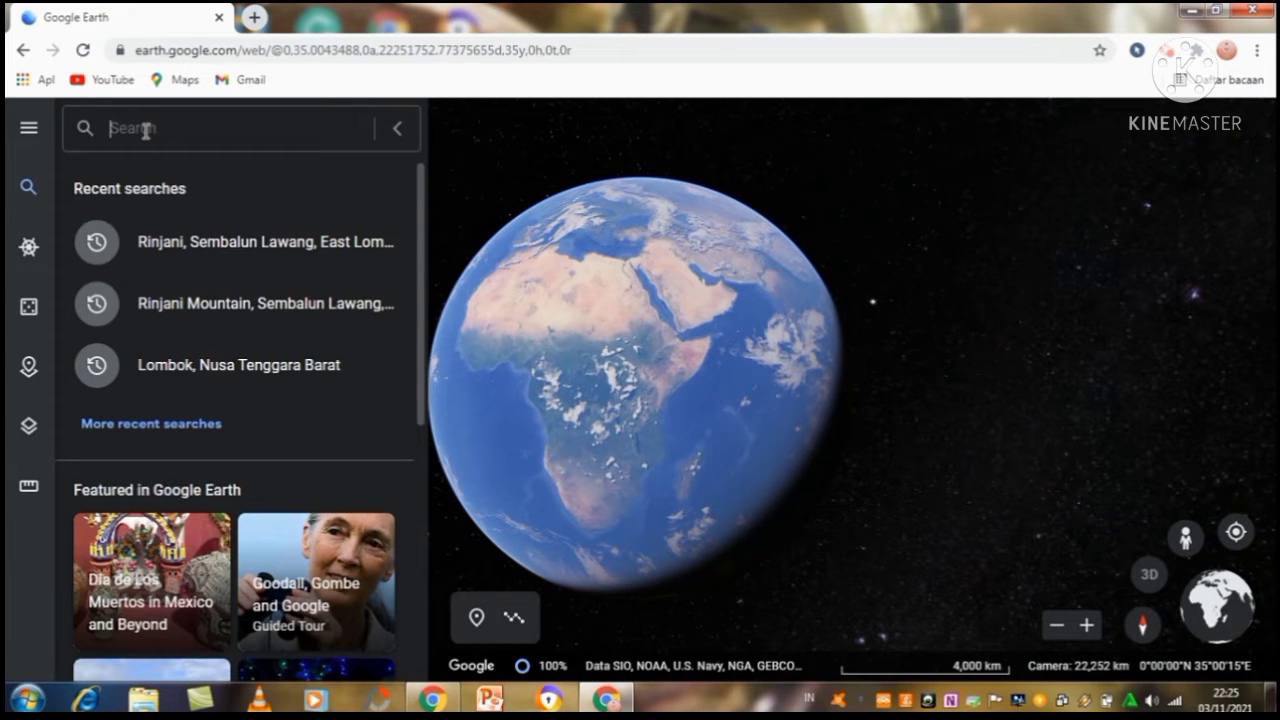
{"action": "type", "text": "mount"}
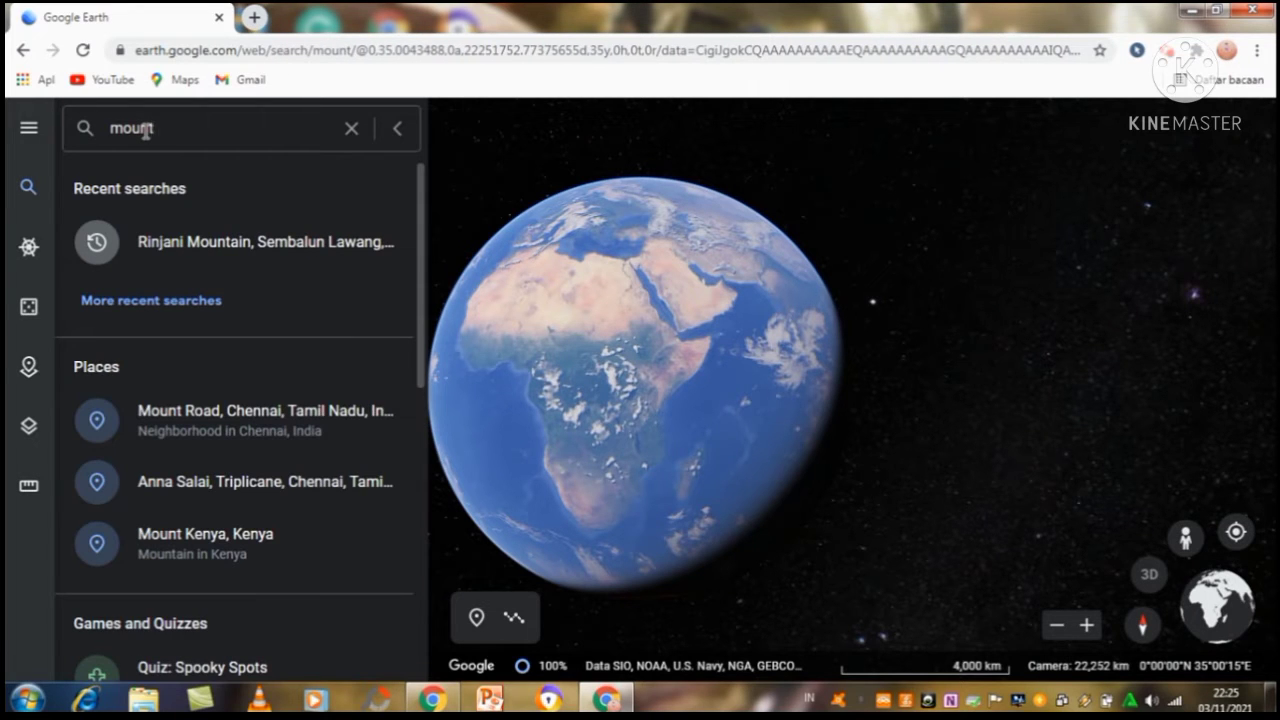
{"action": "left_click", "coordinate": [219, 245]}
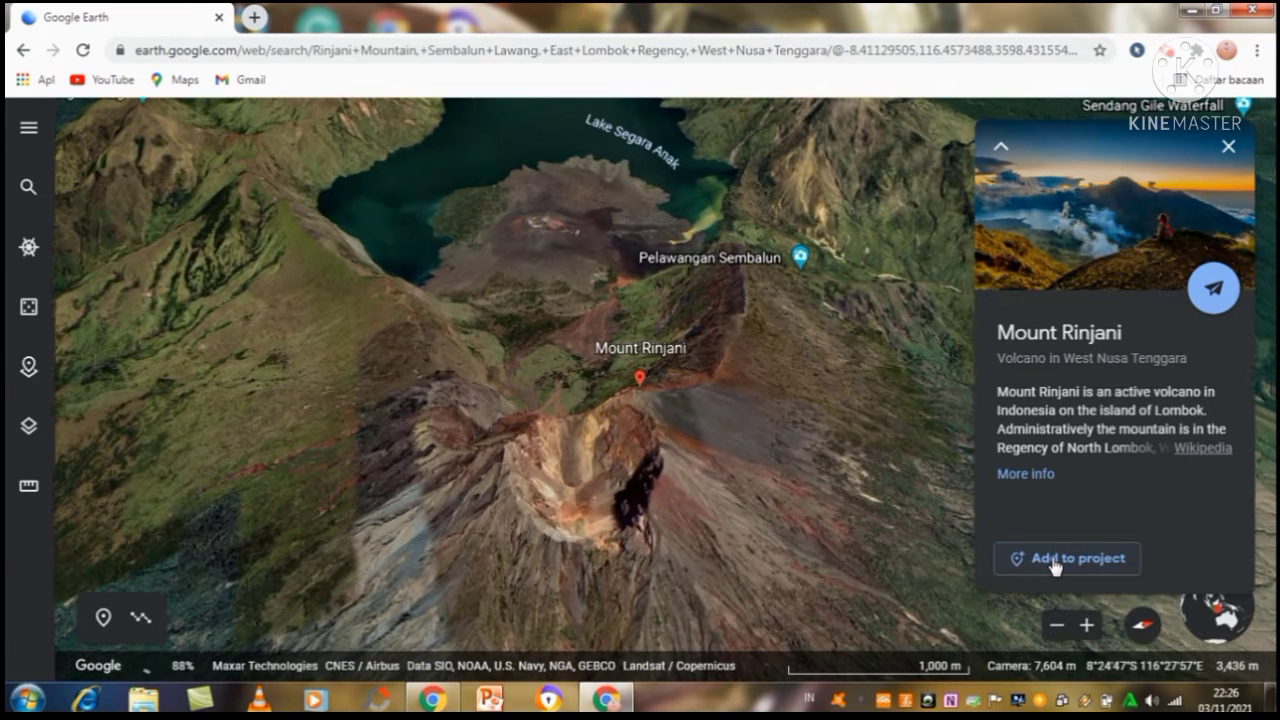
Save Mount Rinjani to a new project titled "my best holiday" and close the place's information card.
{"action": "left_click", "coordinate": [1055, 564]}
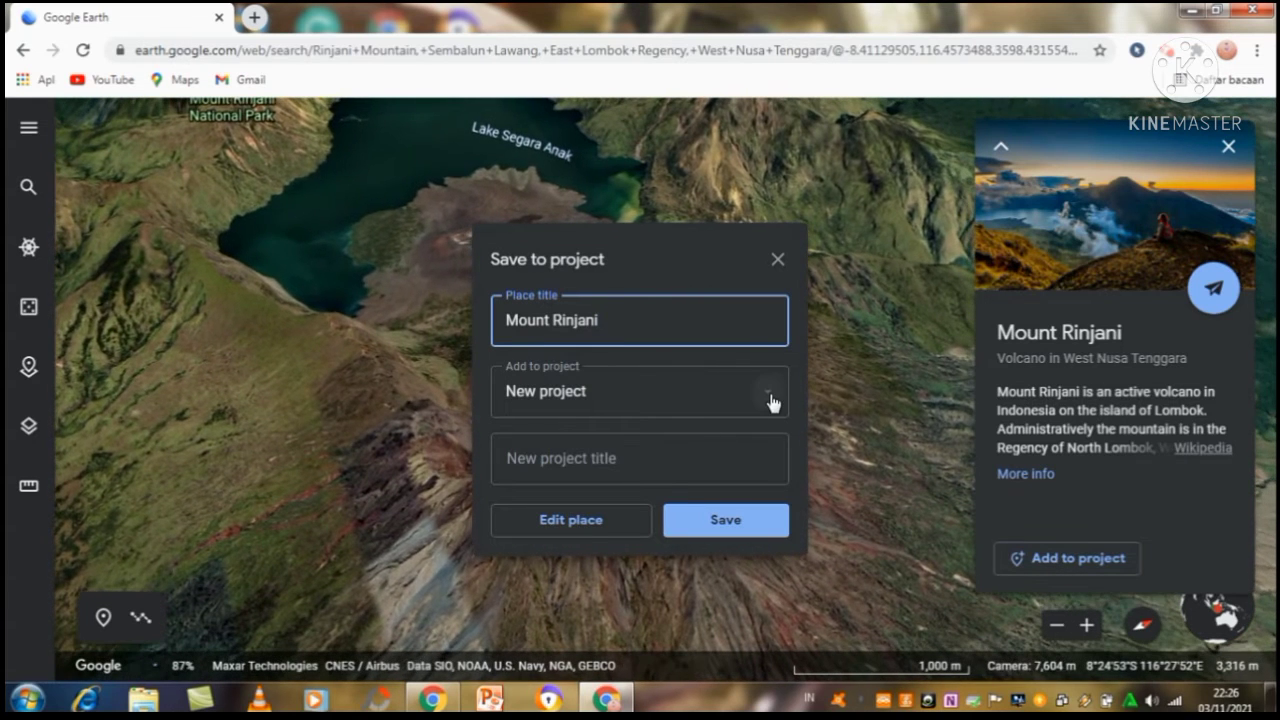
{"action": "left_click", "coordinate": [770, 401]}
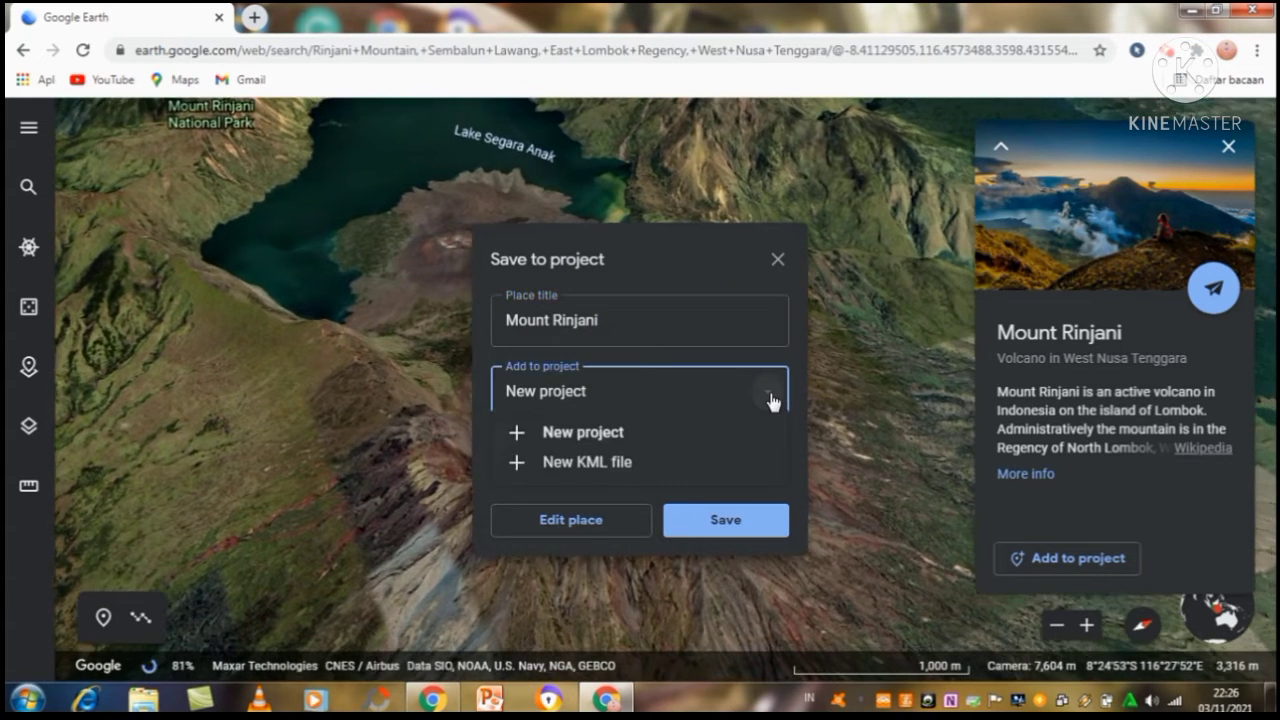
{"action": "left_click", "coordinate": [651, 437]}
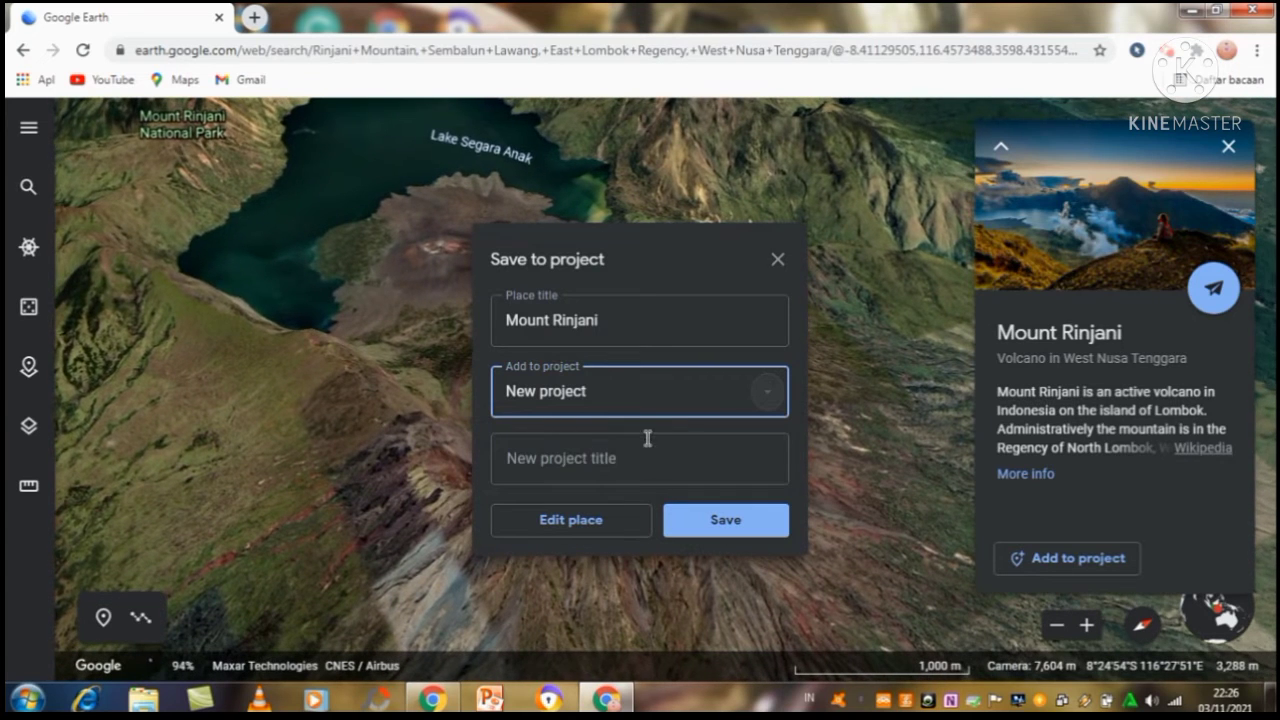
{"action": "left_click", "coordinate": [610, 459]}
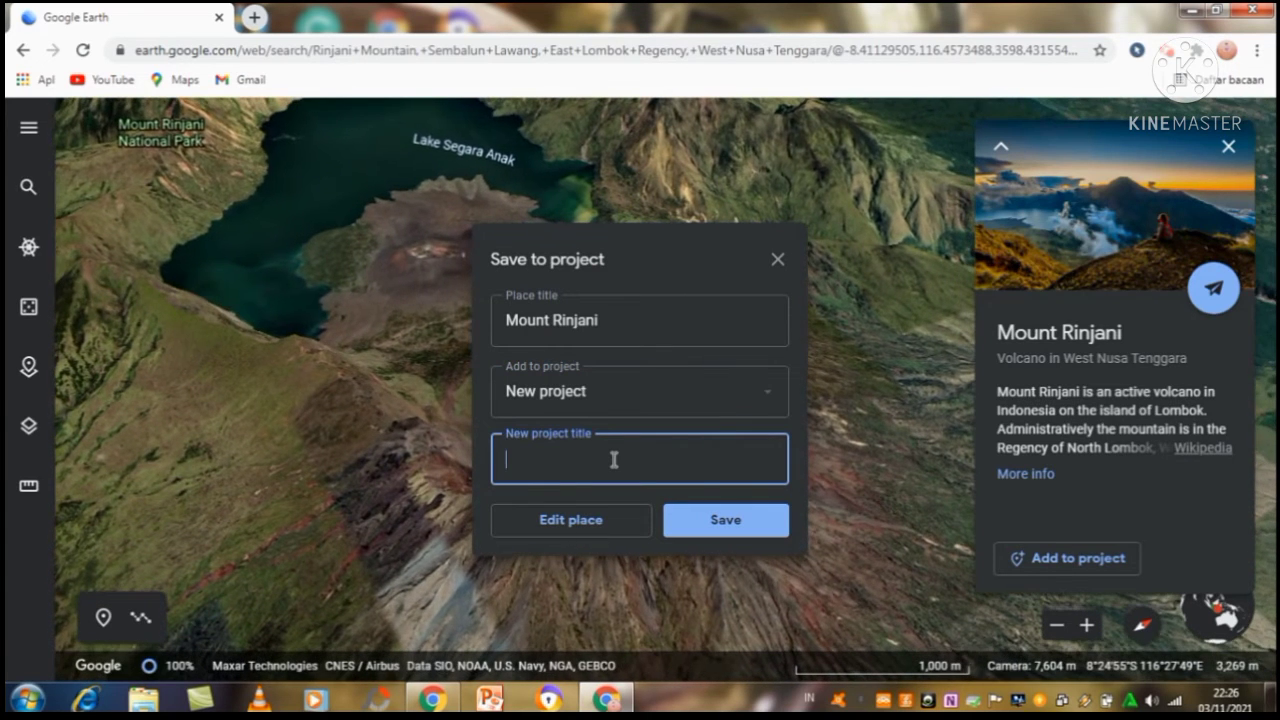
{"action": "type", "text": "my bes"}
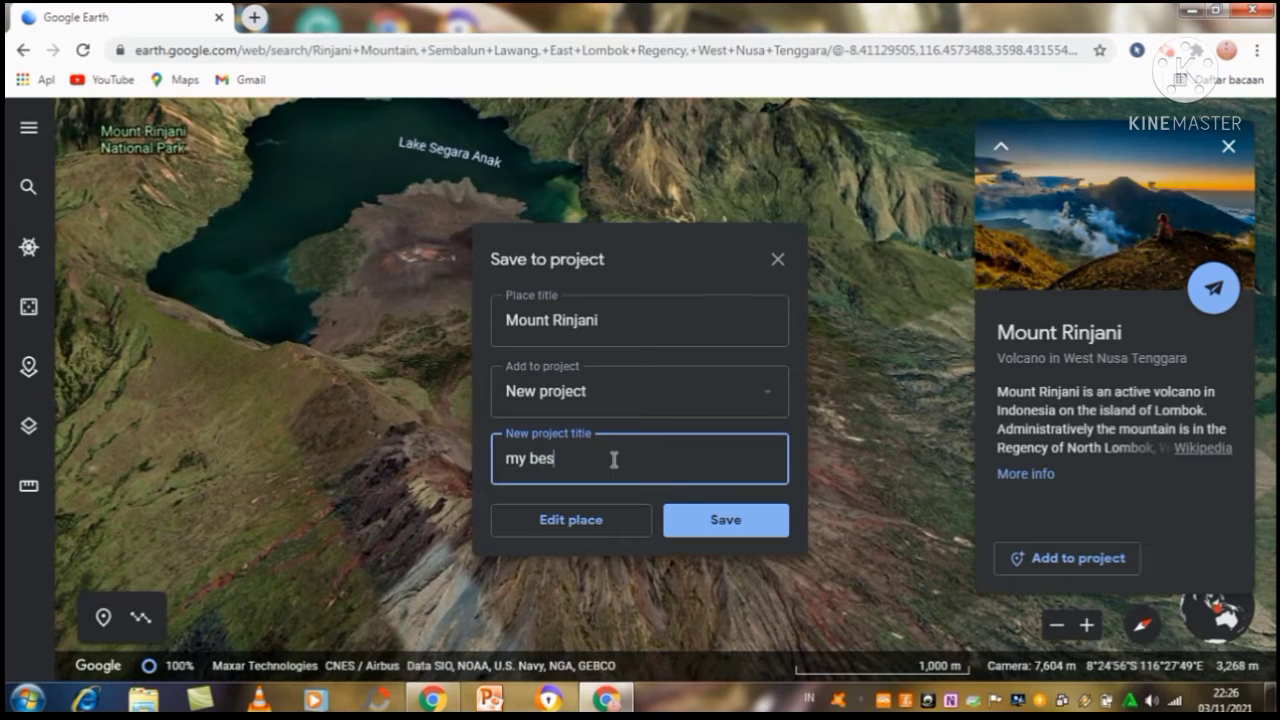
{"action": "type", "text": "t hol"}
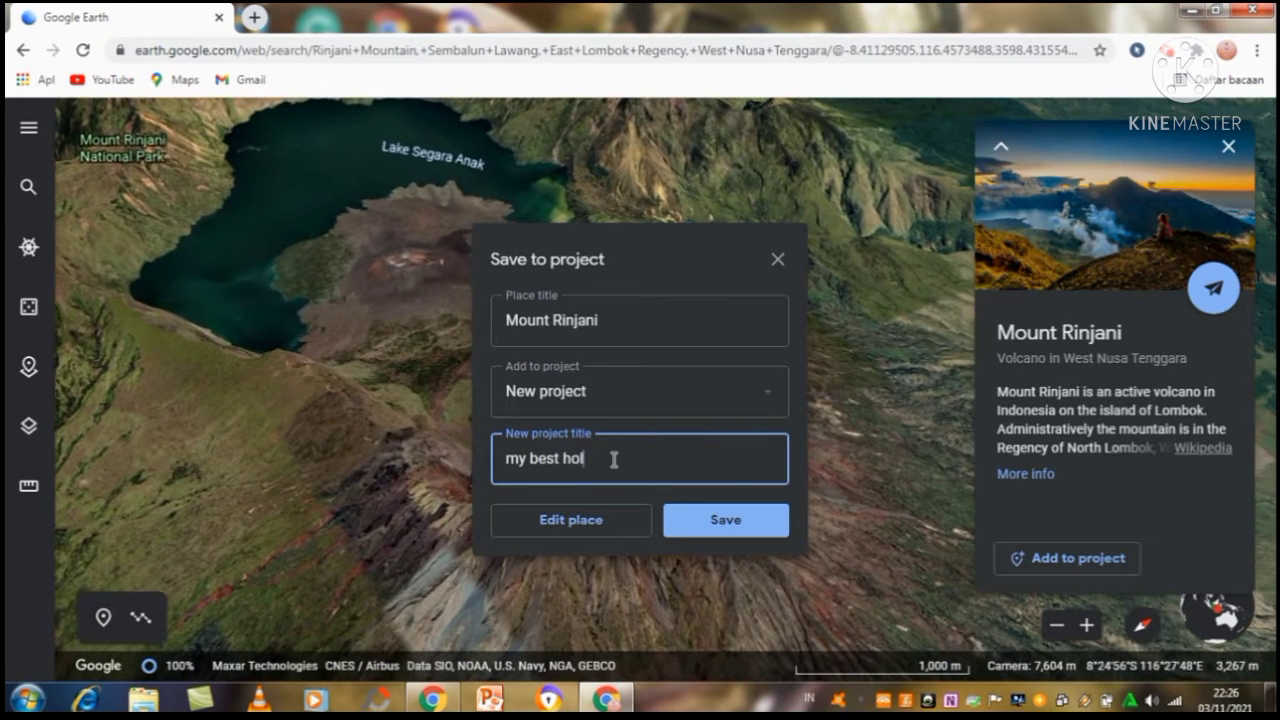
{"action": "type", "text": "iday"}
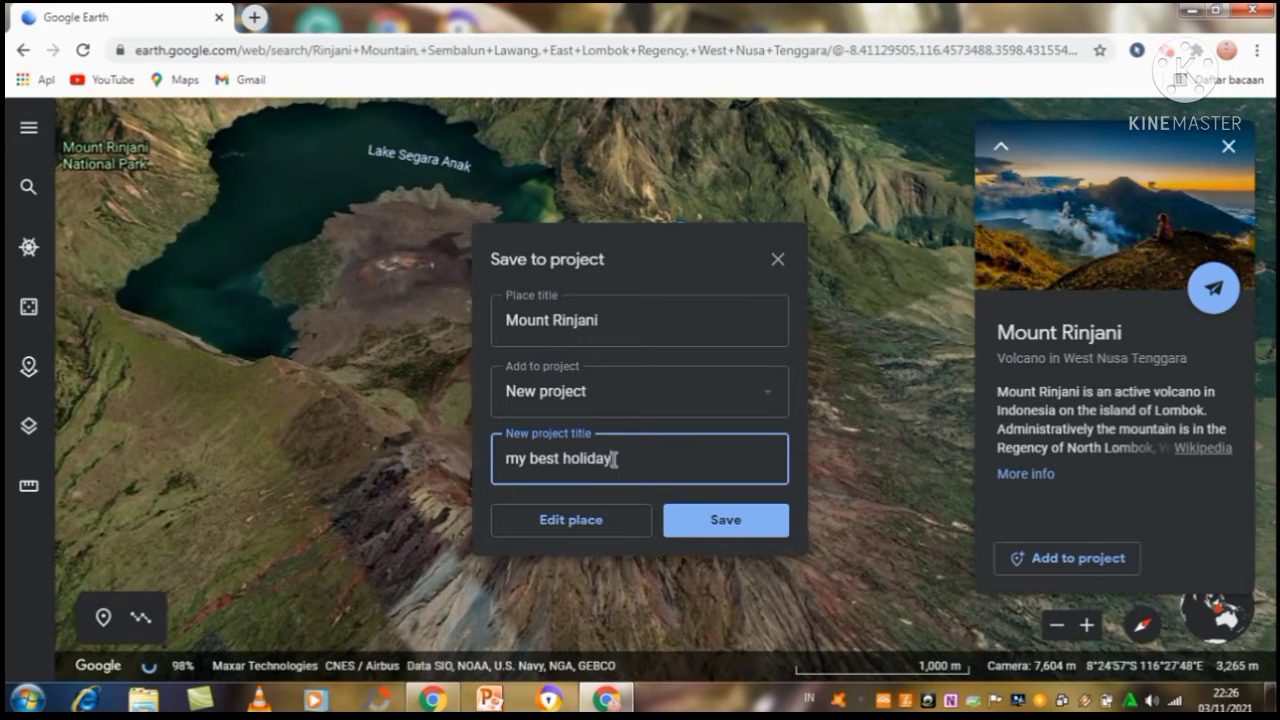
{"action": "left_click", "coordinate": [708, 521]}
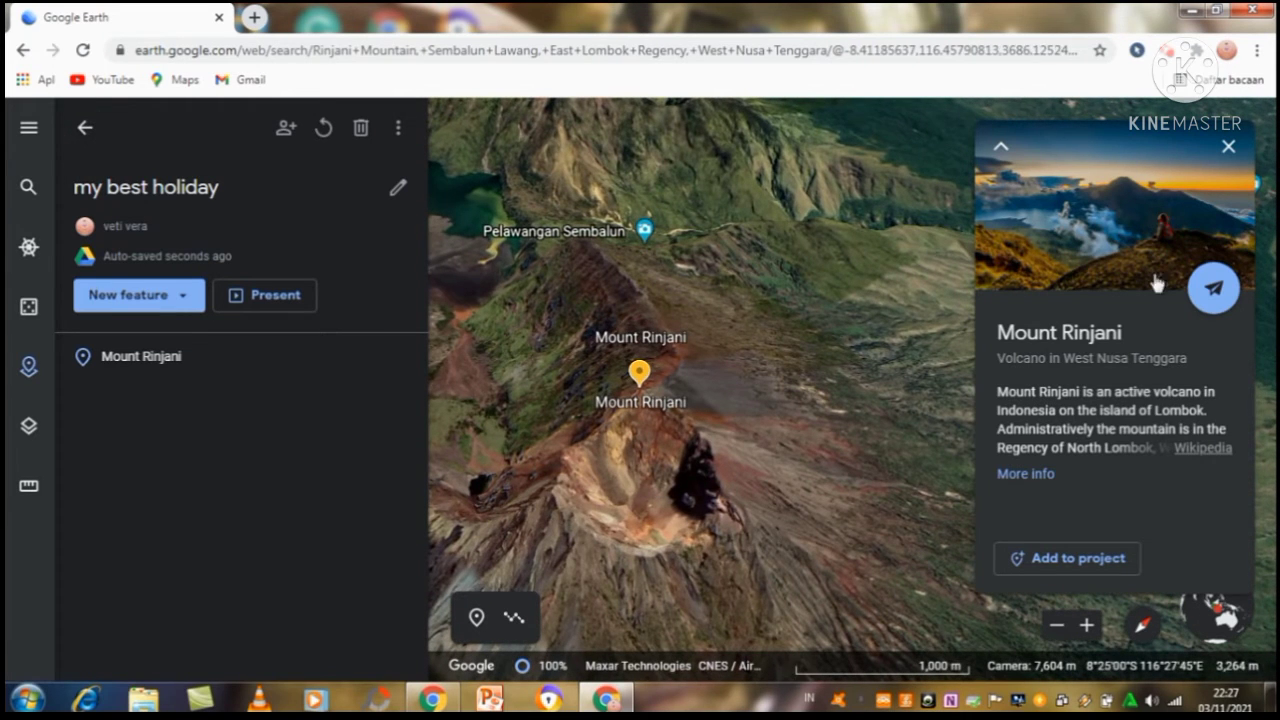
{"action": "left_click", "coordinate": [1228, 146]}
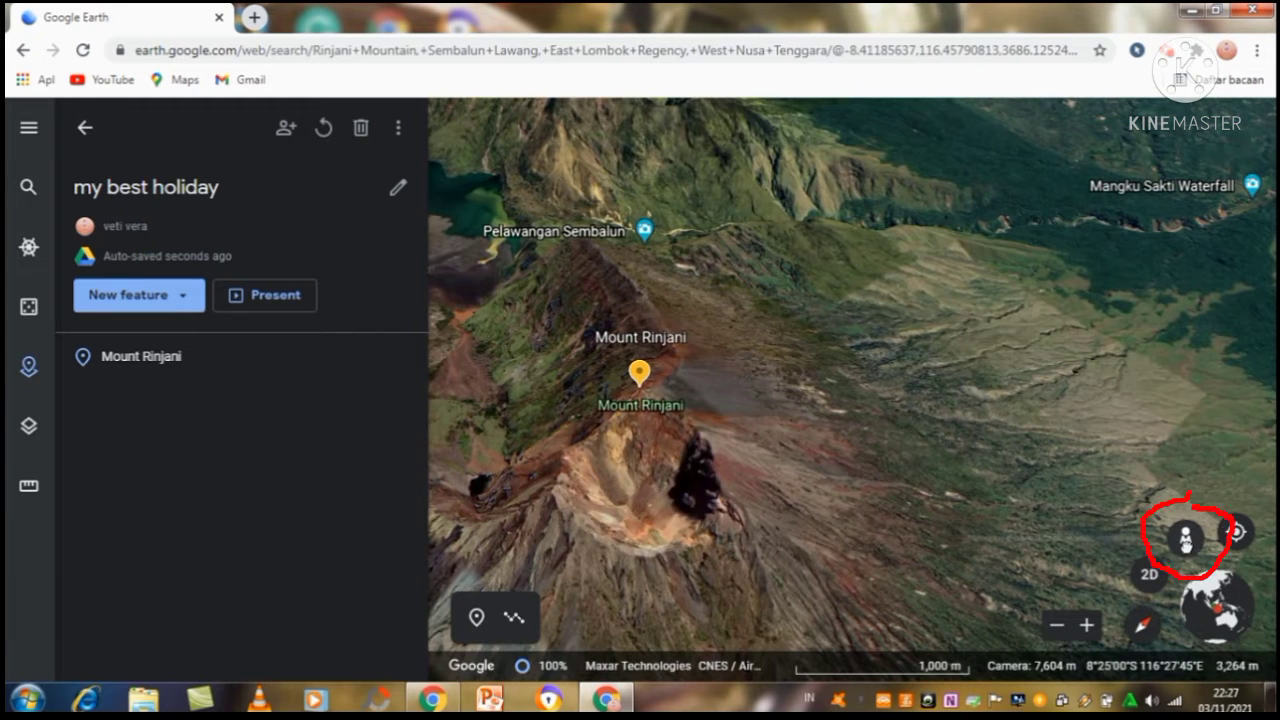
Turn on Street View coverage and enter the photo sphere beside the Mount Rinjani placemark.
{"action": "left_click", "coordinate": [1187, 545]}
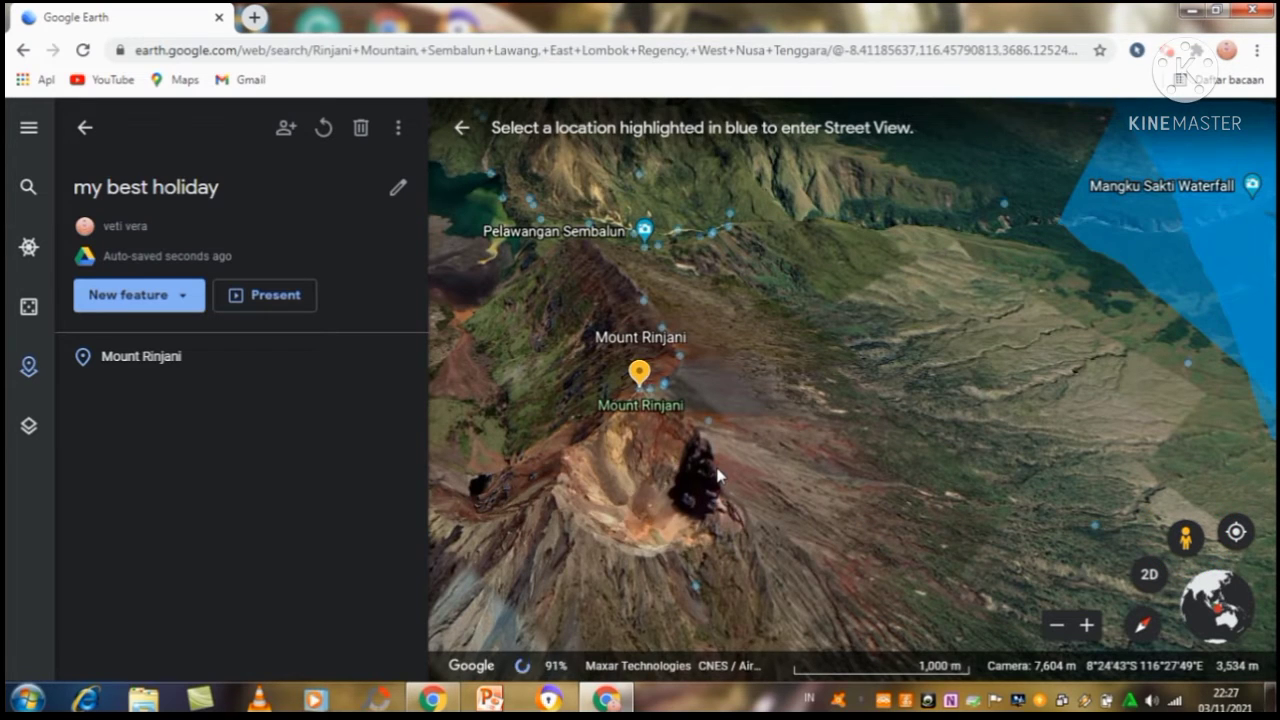
{"action": "left_click", "coordinate": [641, 396]}
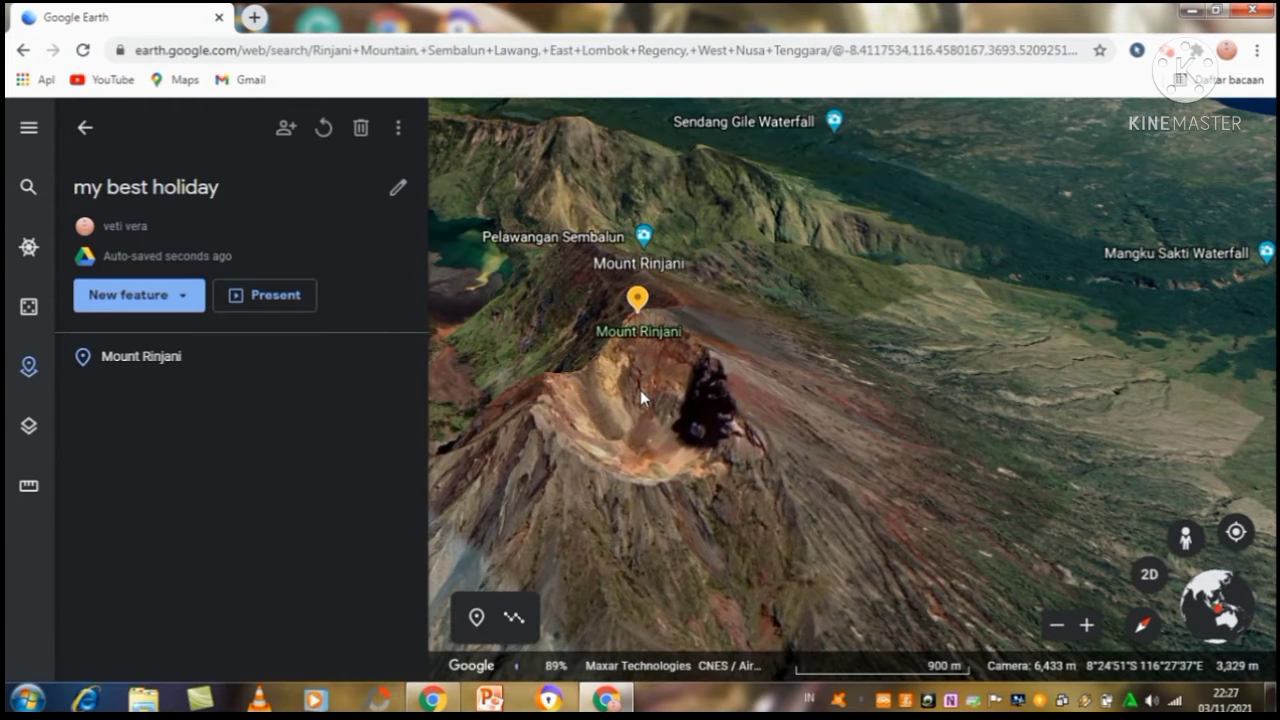
{"action": "double_click", "coordinate": [640, 390]}
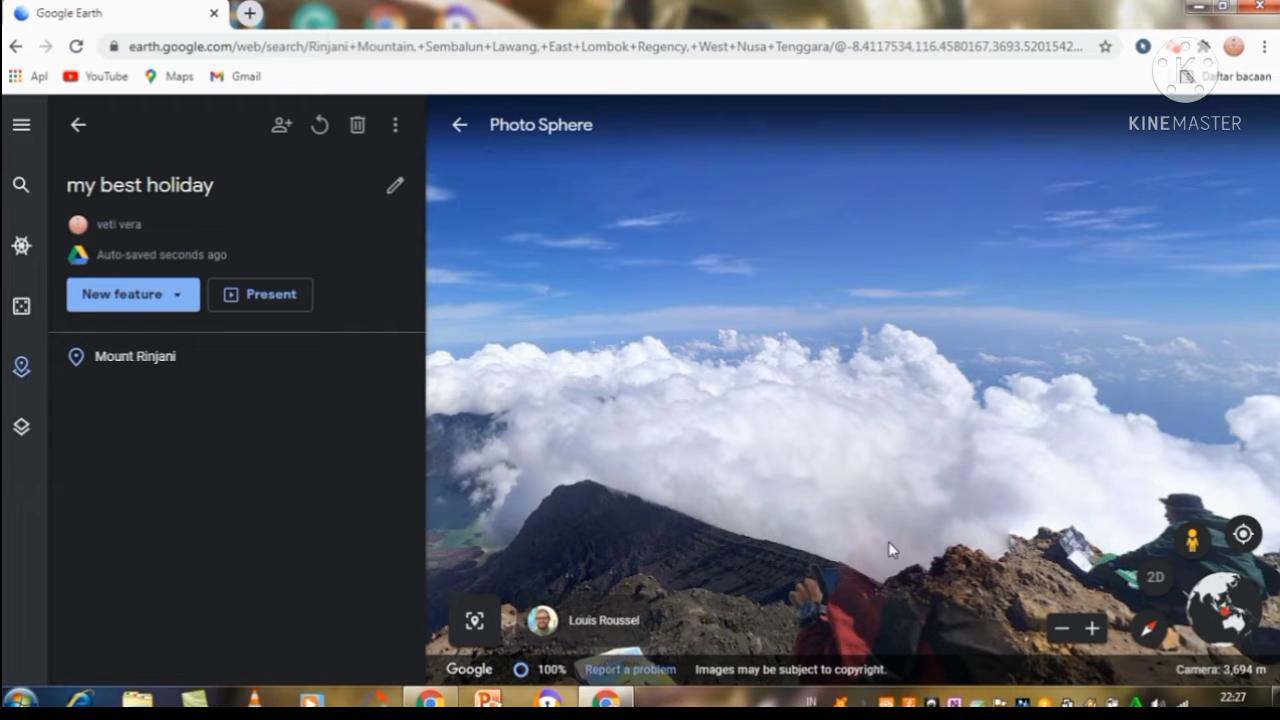
Look all around the summit photo sphere, examining the hikers, crater, lake and clouds.
{"action": "left_click_drag", "start_coordinate": [891, 543], "coordinate": [812, 407]}
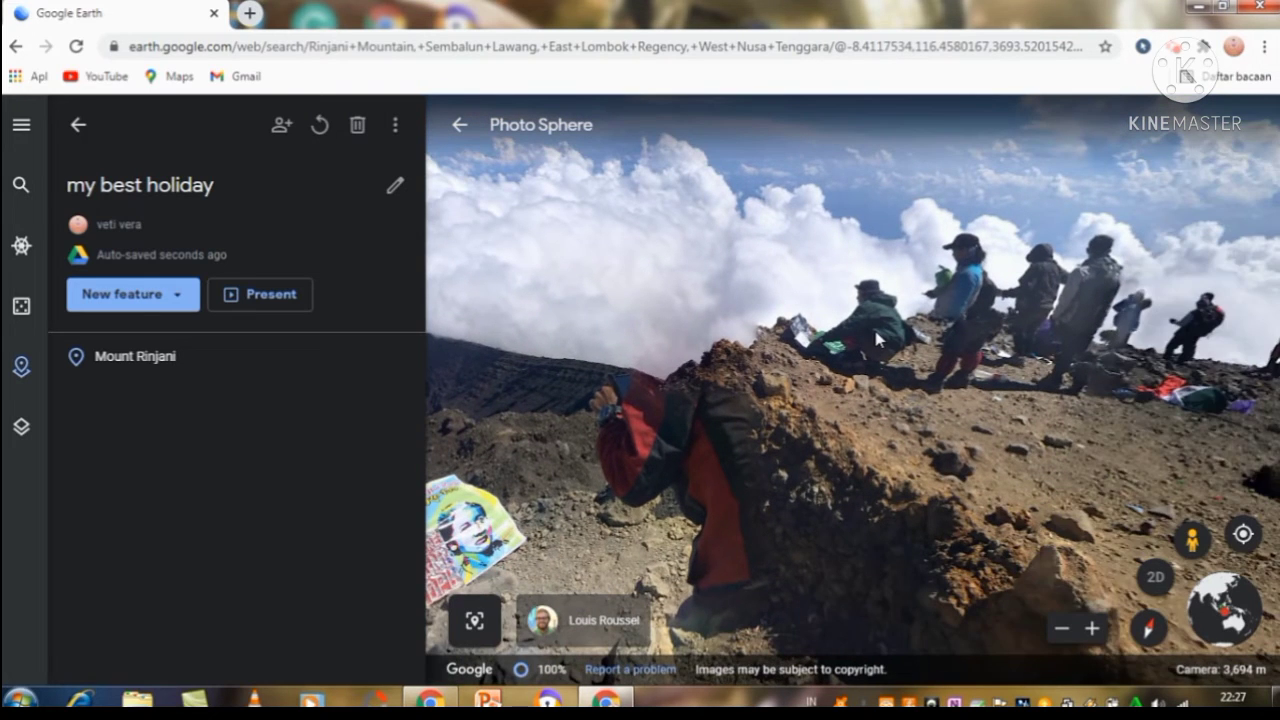
{"action": "left_click_drag", "start_coordinate": [879, 339], "coordinate": [486, 300]}
{"action": "left_click_drag", "start_coordinate": [886, 306], "coordinate": [496, 430]}
{"action": "left_click_drag", "start_coordinate": [856, 391], "coordinate": [572, 307]}
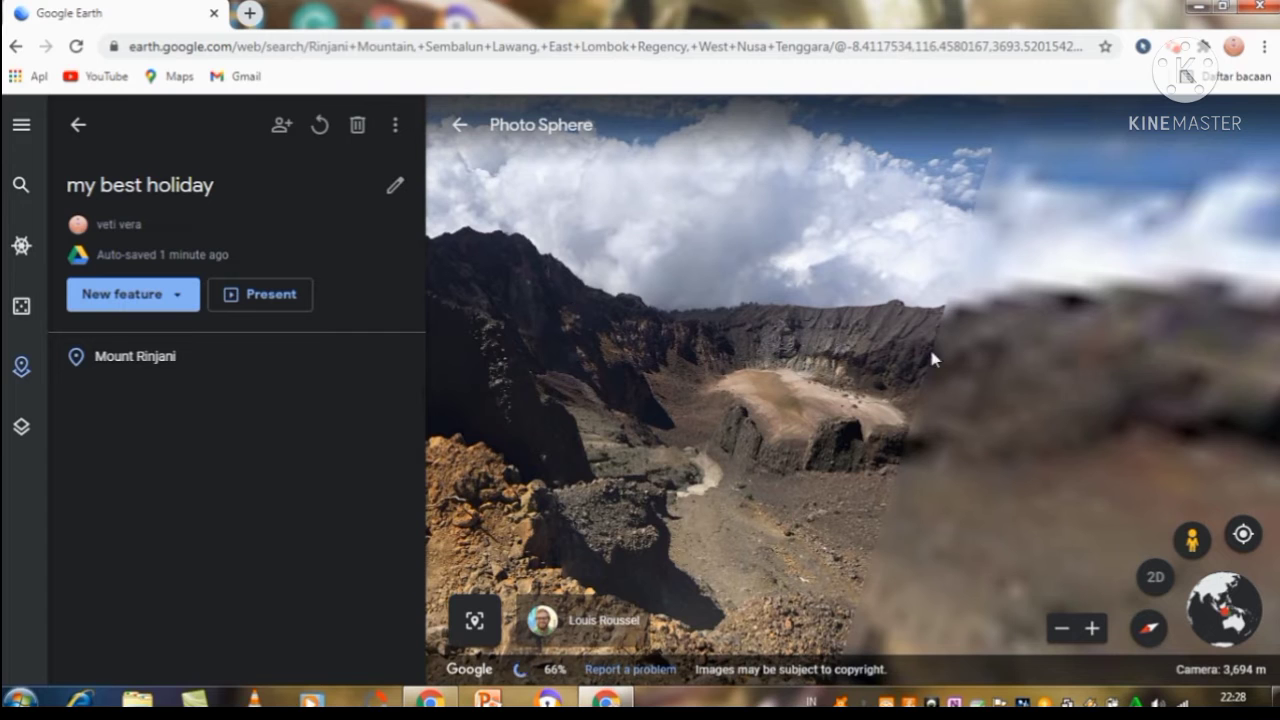
{"action": "left_click_drag", "start_coordinate": [929, 346], "coordinate": [462, 284]}
{"action": "left_click_drag", "start_coordinate": [790, 356], "coordinate": [593, 225]}
{"action": "left_click_drag", "start_coordinate": [885, 378], "coordinate": [619, 394]}
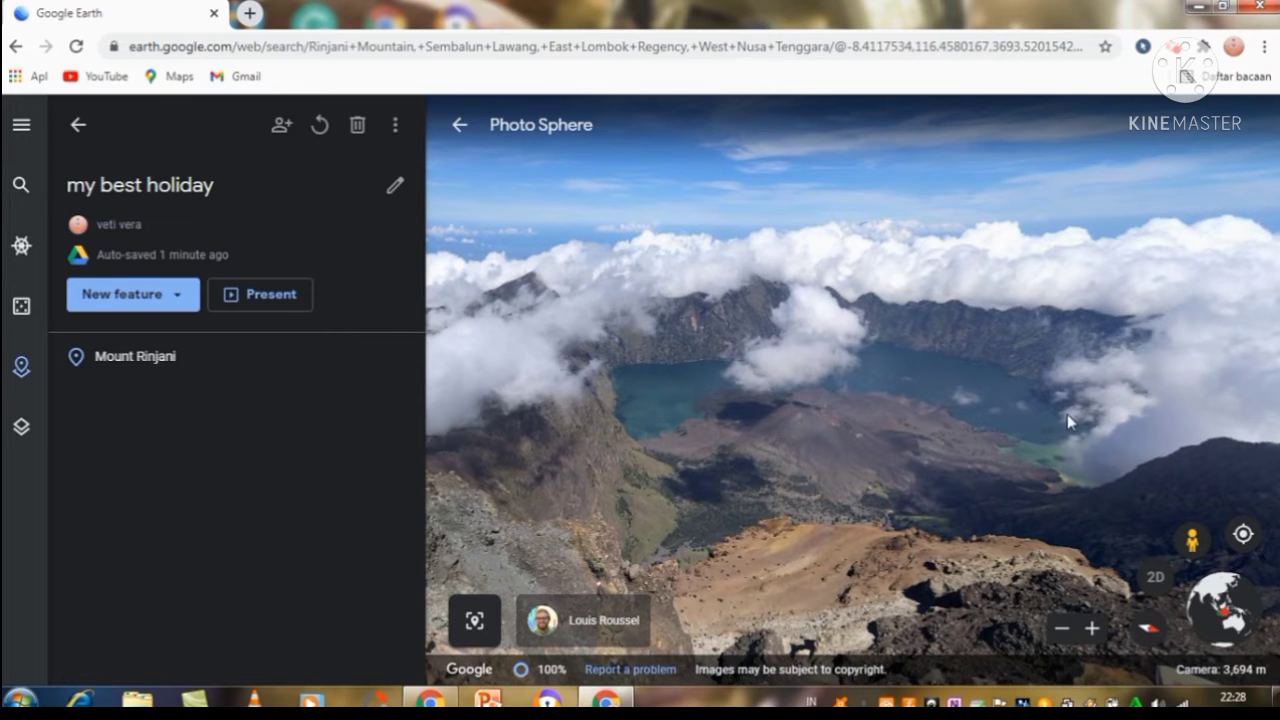
{"action": "left_click_drag", "start_coordinate": [1067, 414], "coordinate": [470, 341]}
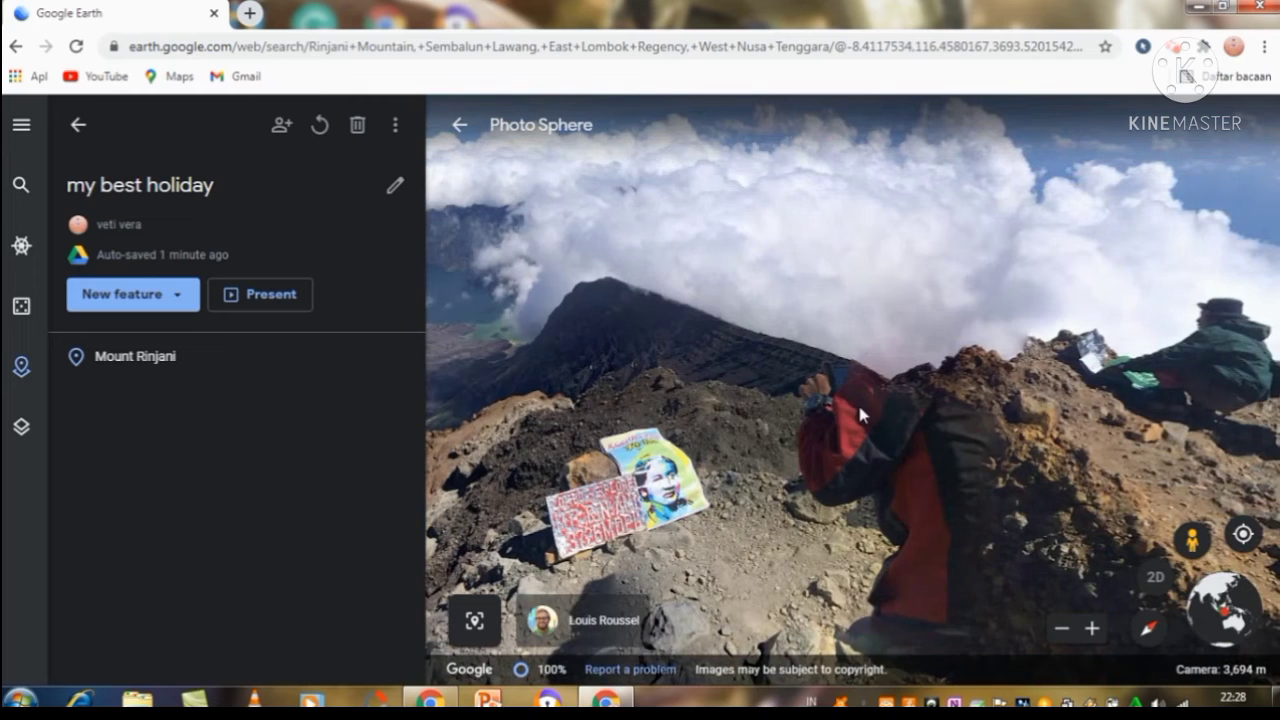
{"action": "left_click_drag", "start_coordinate": [857, 401], "coordinate": [578, 378]}
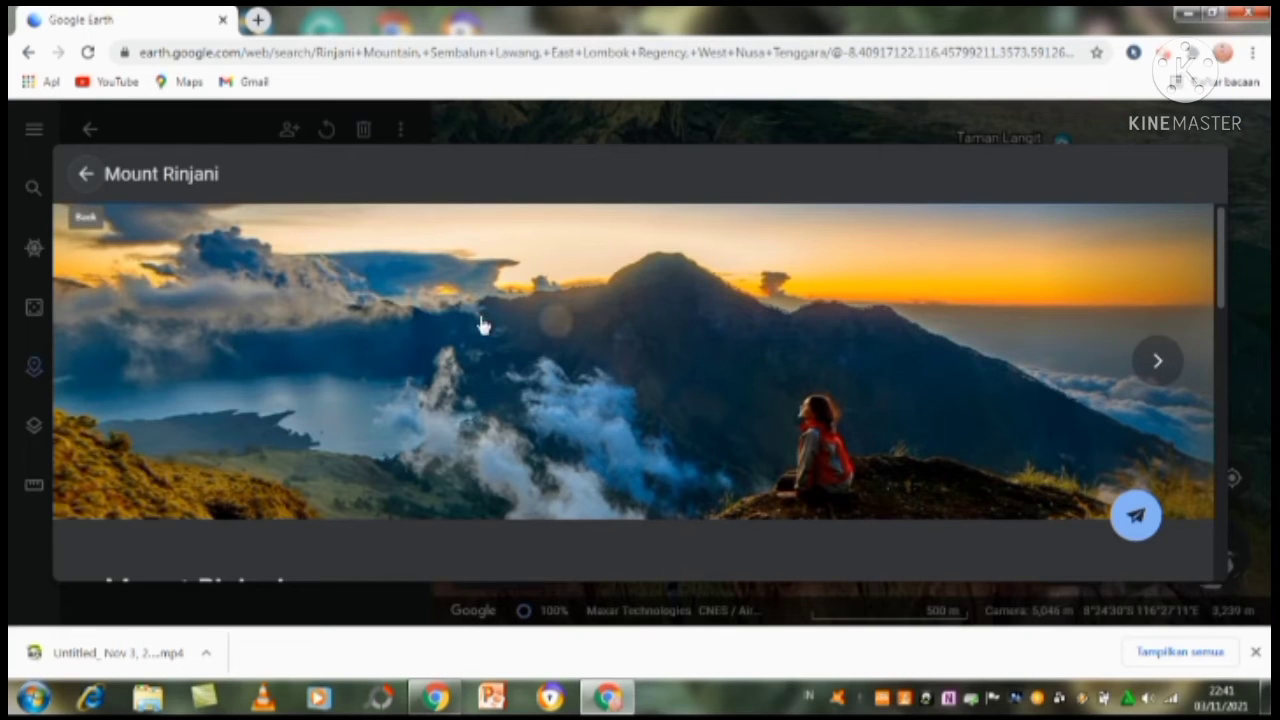
Browse the Mount Rinjani photo gallery full size, then return to the map and close the place's information card.
{"action": "left_click", "coordinate": [880, 390]}
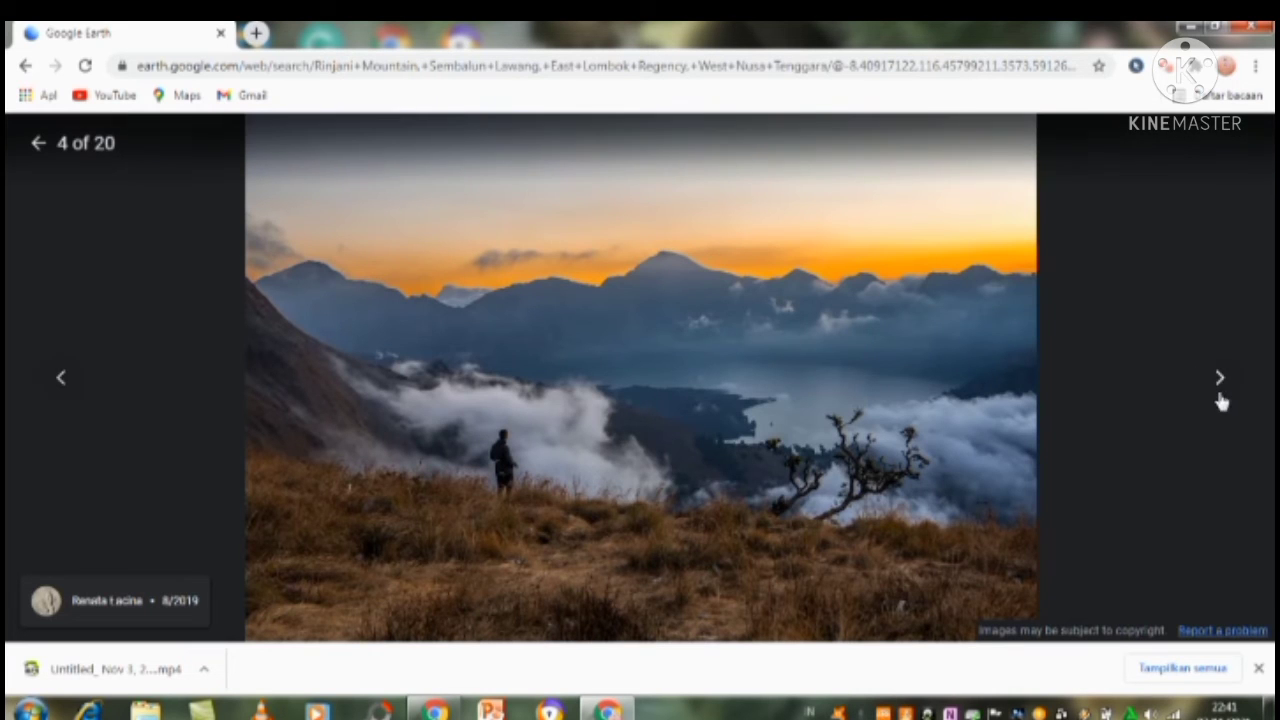
{"action": "left_click", "coordinate": [1221, 388]}
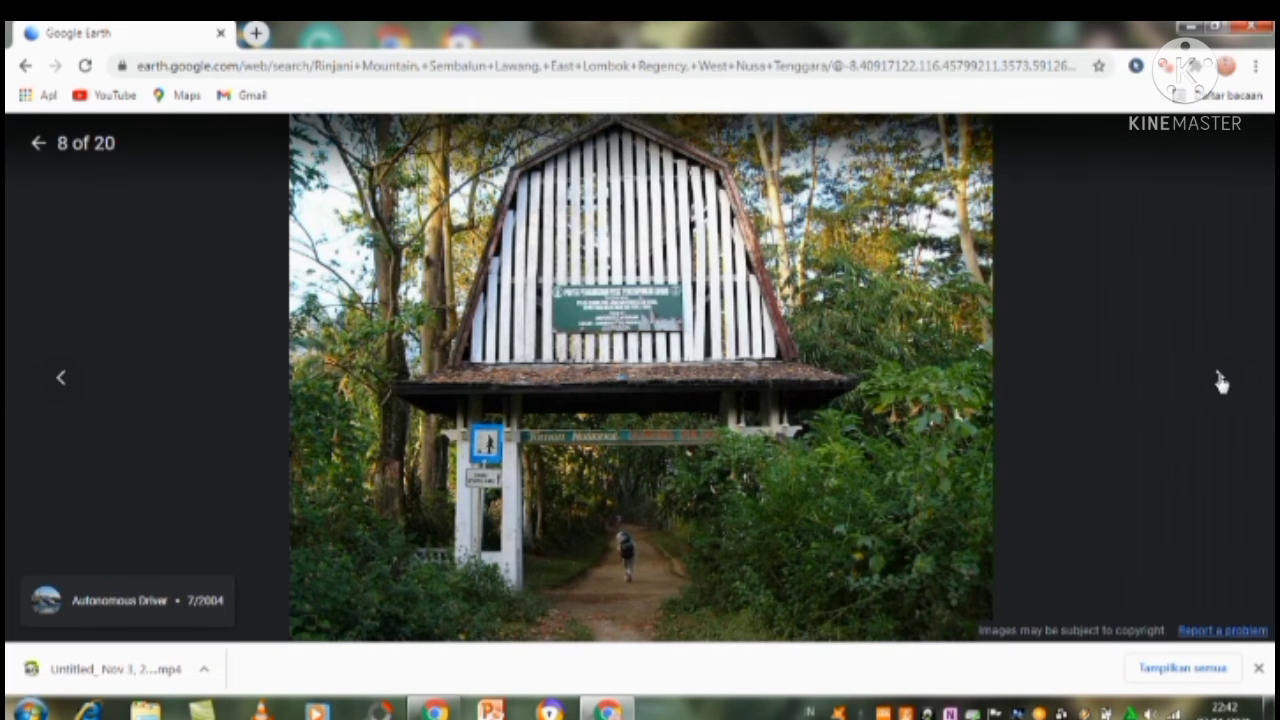
{"action": "left_click", "coordinate": [1220, 380]}
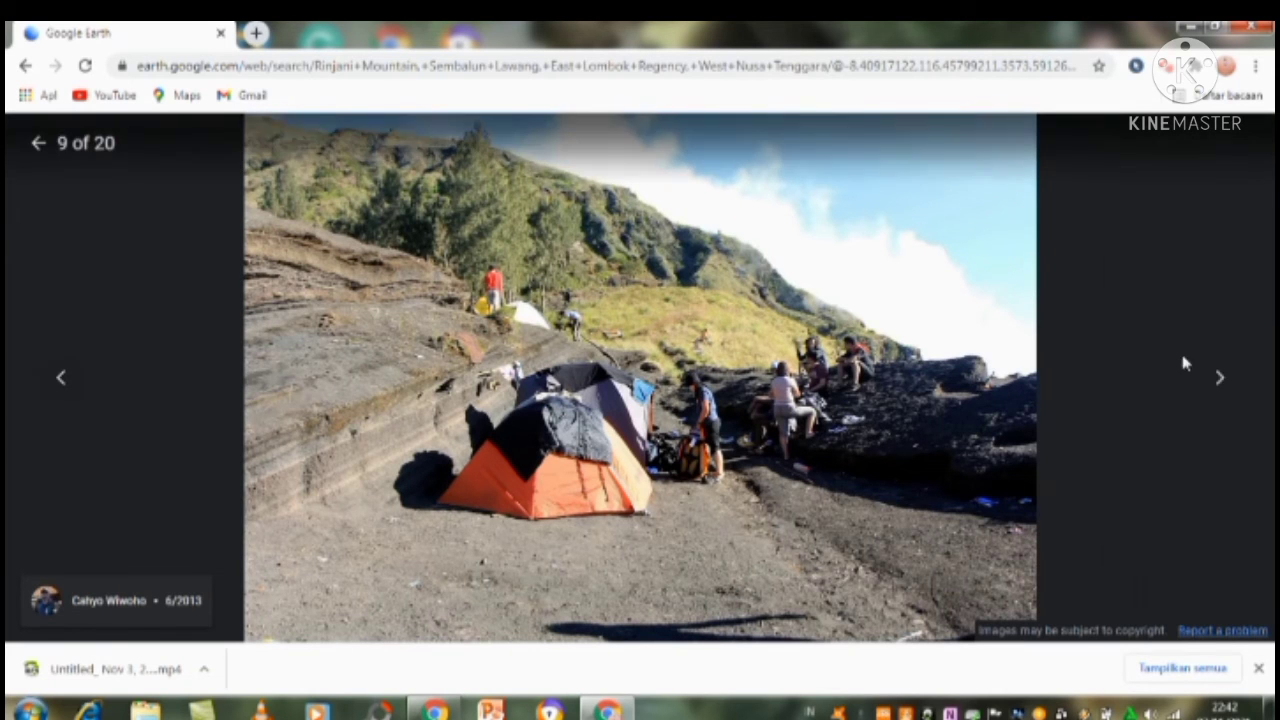
{"action": "left_click", "coordinate": [1220, 380]}
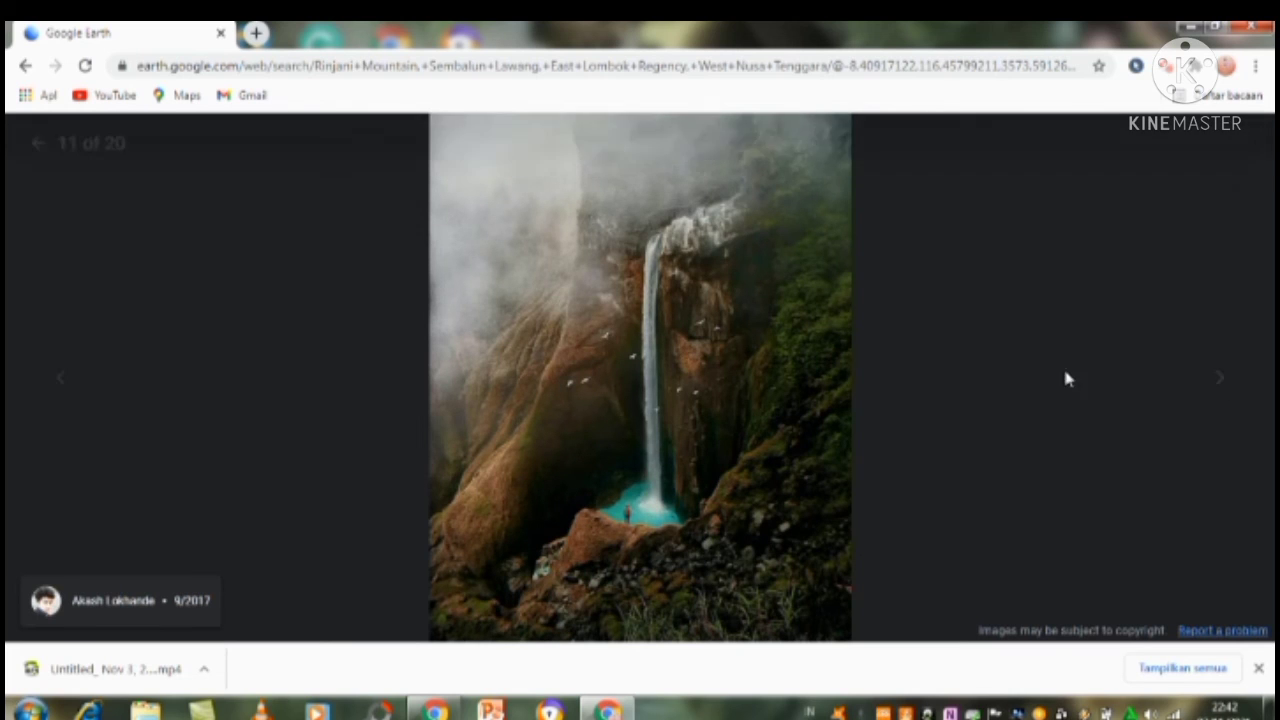
{"action": "left_click", "coordinate": [41, 145]}
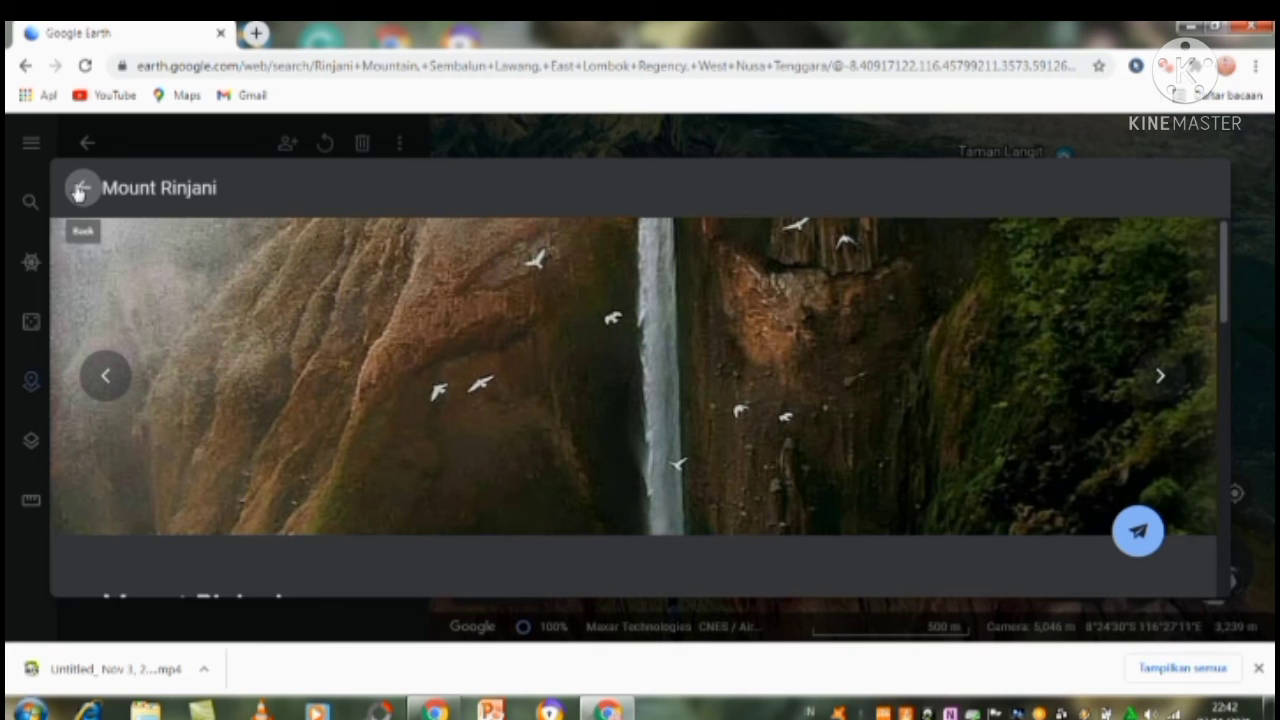
{"action": "left_click", "coordinate": [80, 189]}
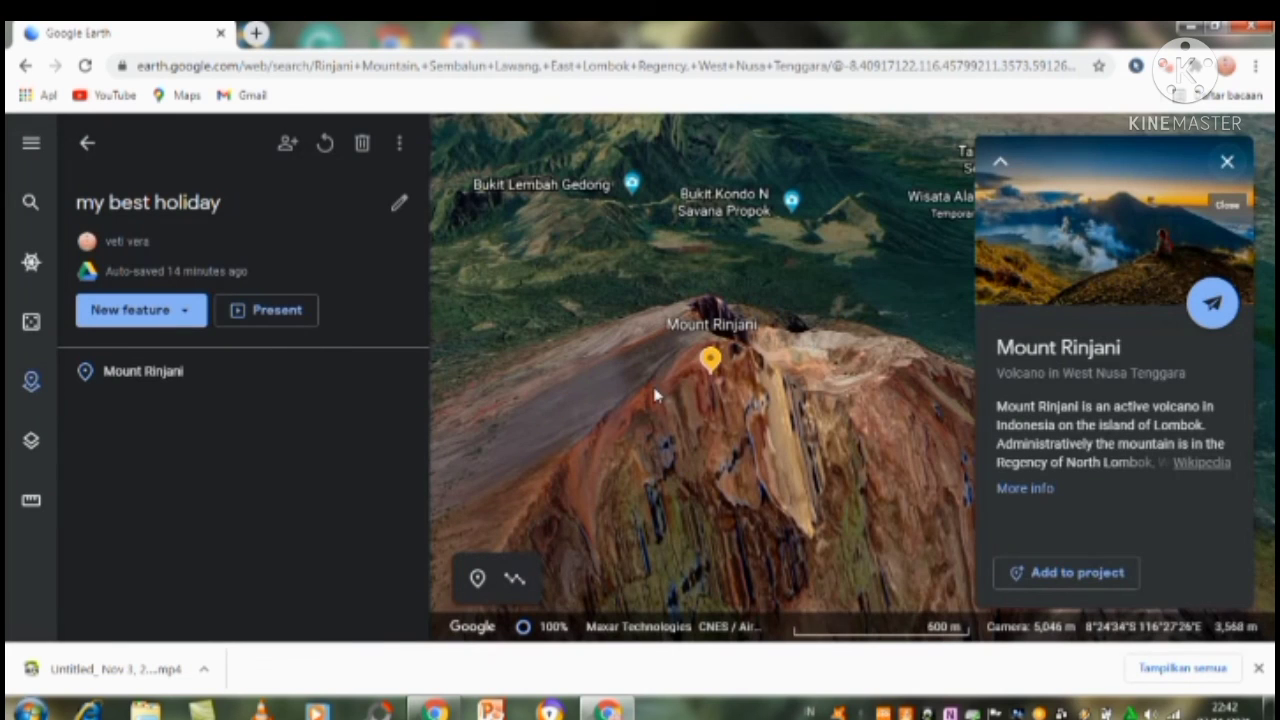
{"action": "left_click", "coordinate": [1227, 163]}
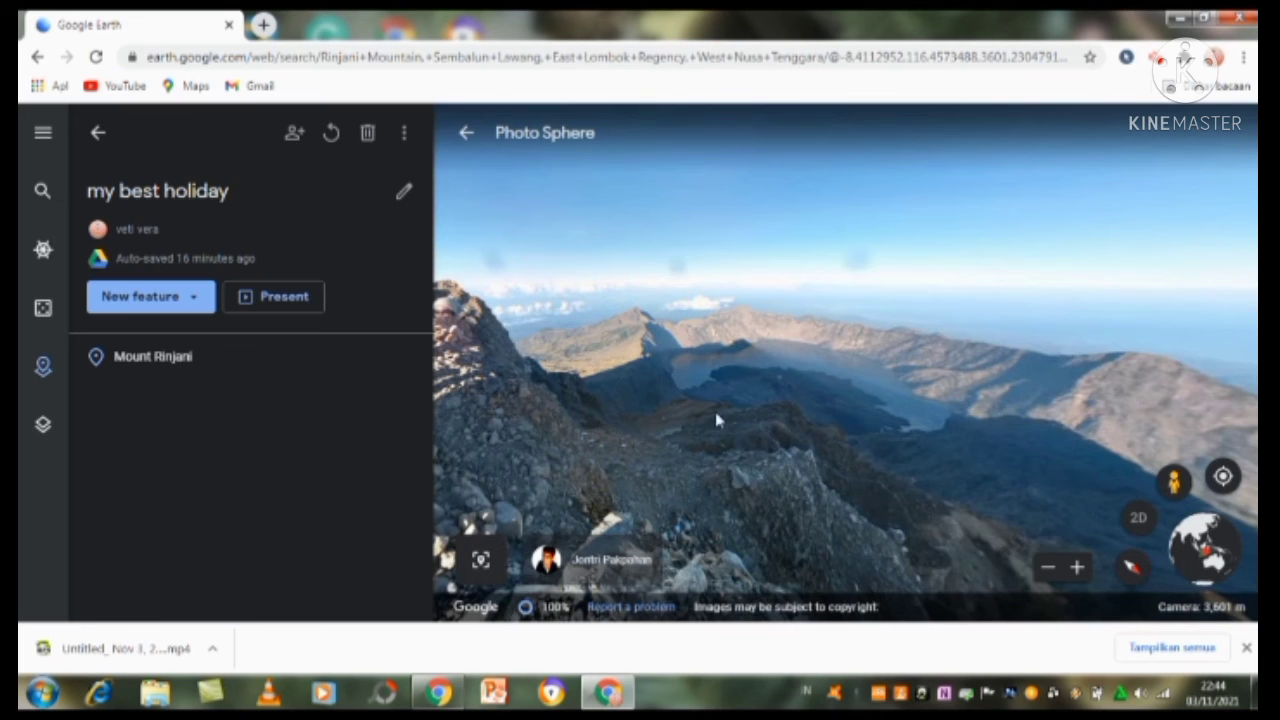
Look around the photo sphere overlooking the crater ridge, then zoom out of it back to the 3D terrain.
{"action": "left_click_drag", "start_coordinate": [717, 417], "coordinate": [825, 350]}
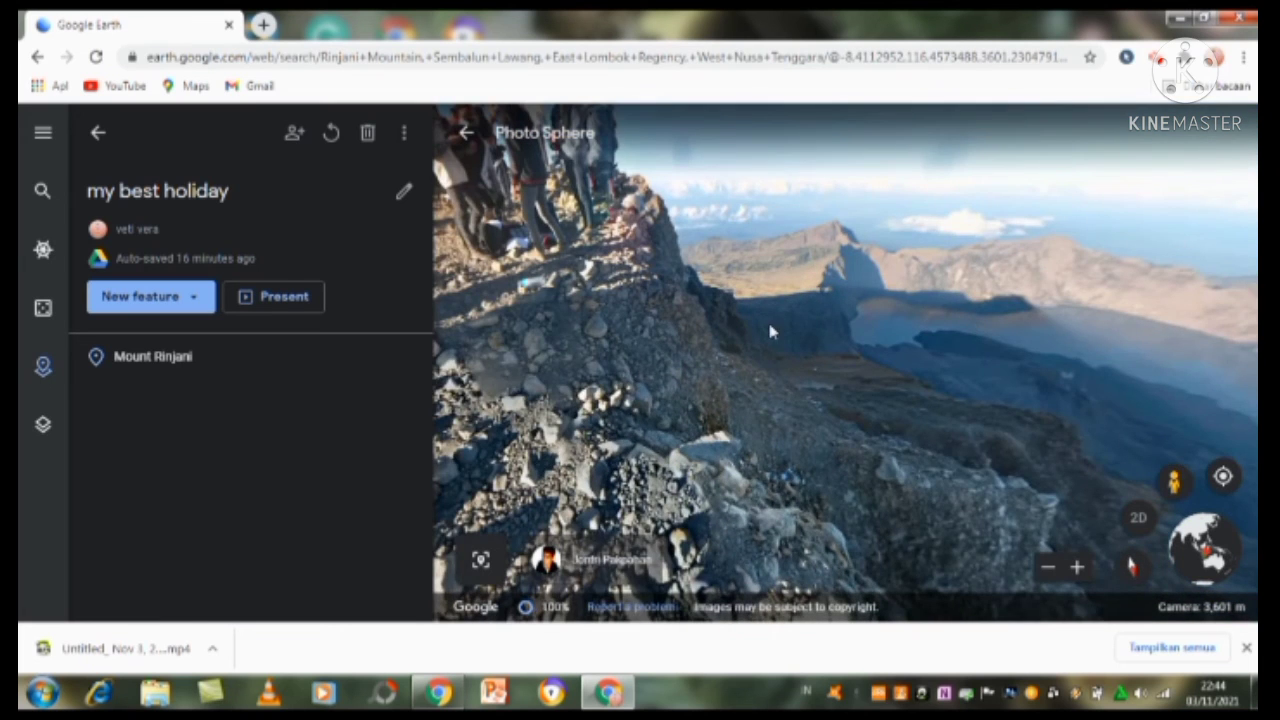
{"action": "left_click_drag", "start_coordinate": [969, 321], "coordinate": [640, 455]}
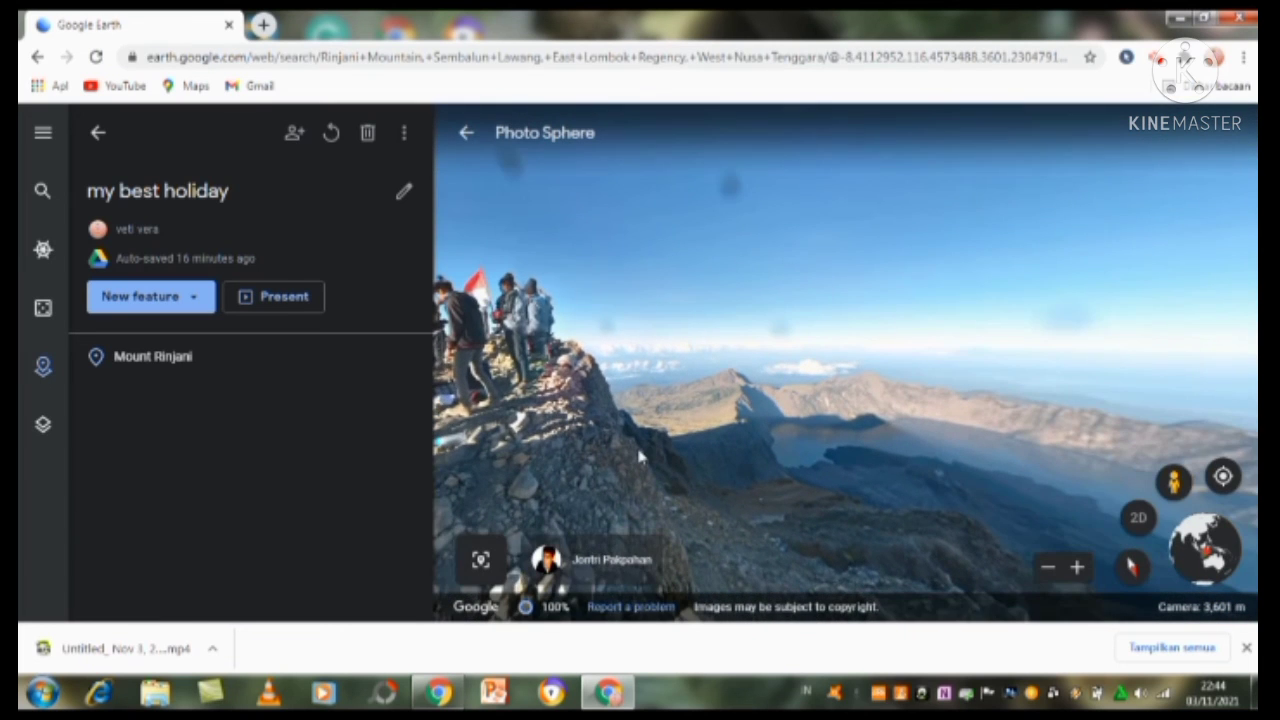
{"action": "left_click", "coordinate": [1049, 572]}
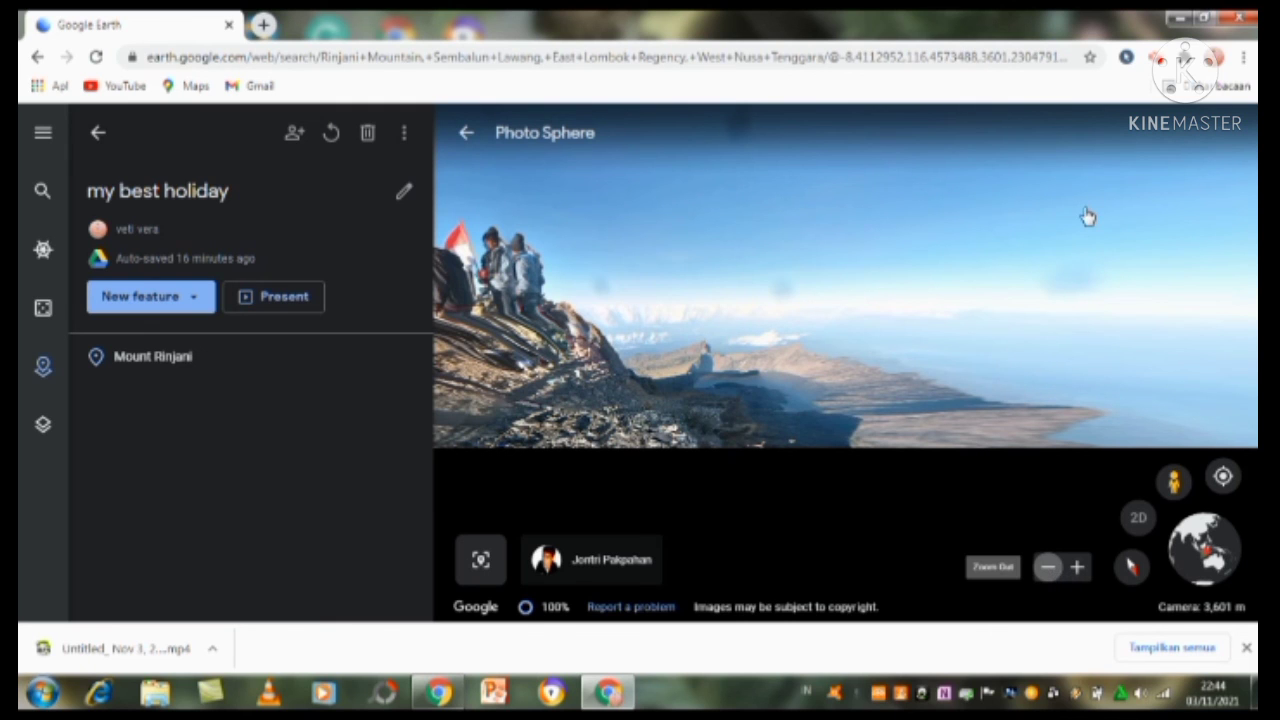
{"action": "scroll", "coordinate": [1088, 217], "scroll_direction": "down", "scroll_amount": 2}
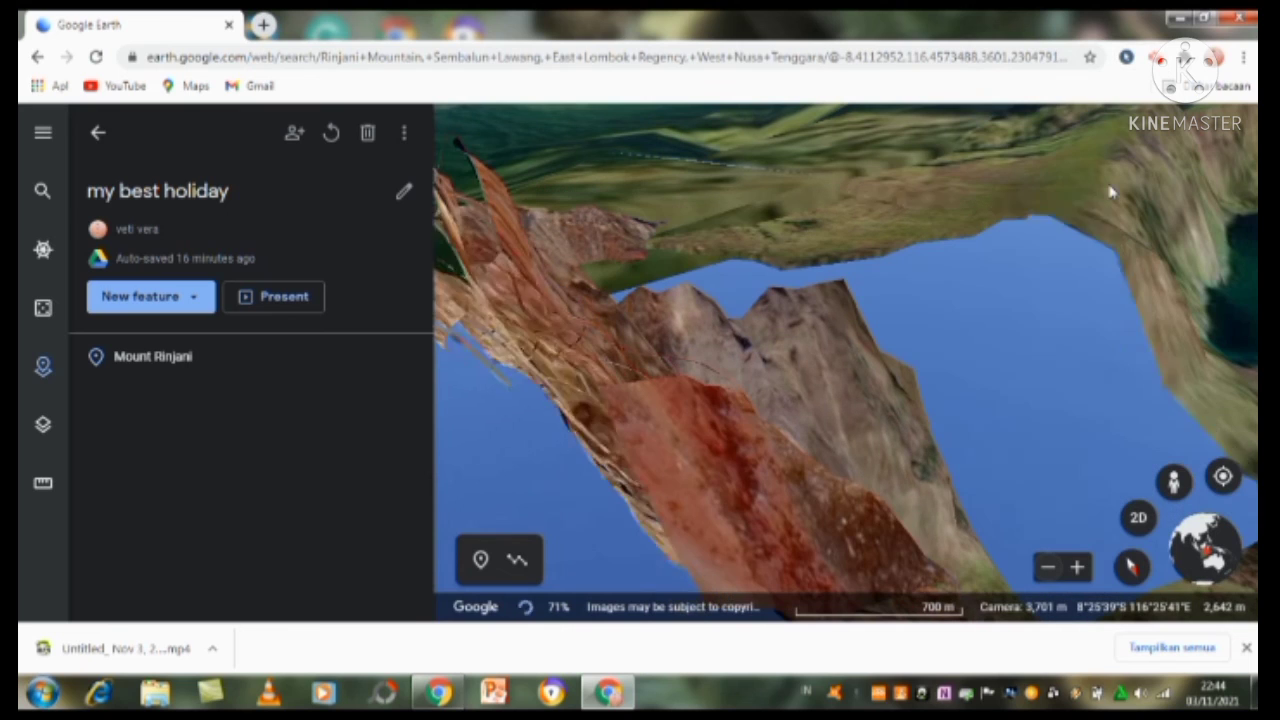